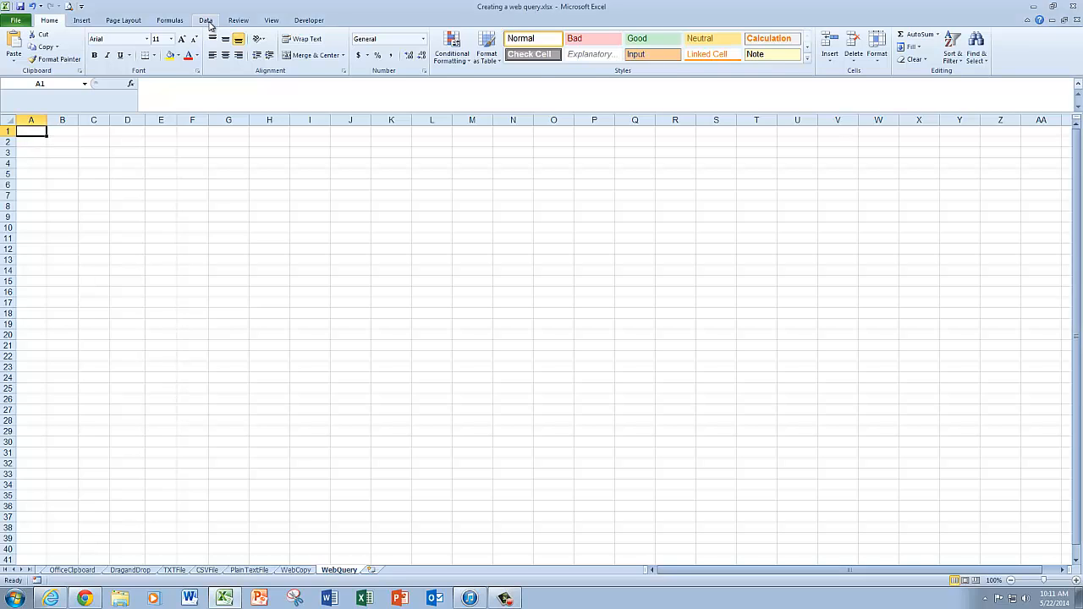
click(207, 20)
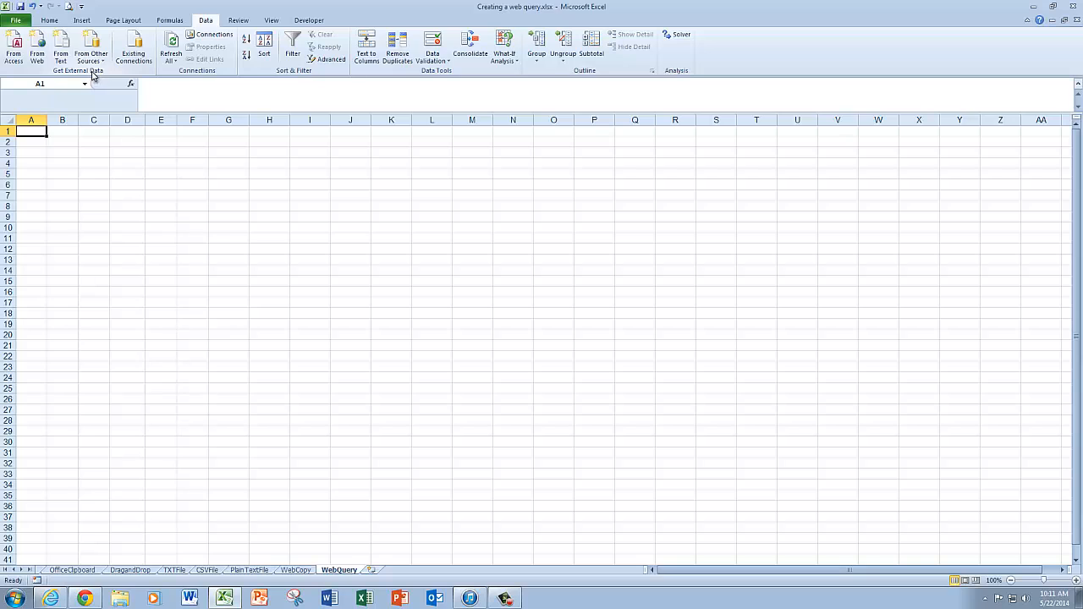
click(38, 49)
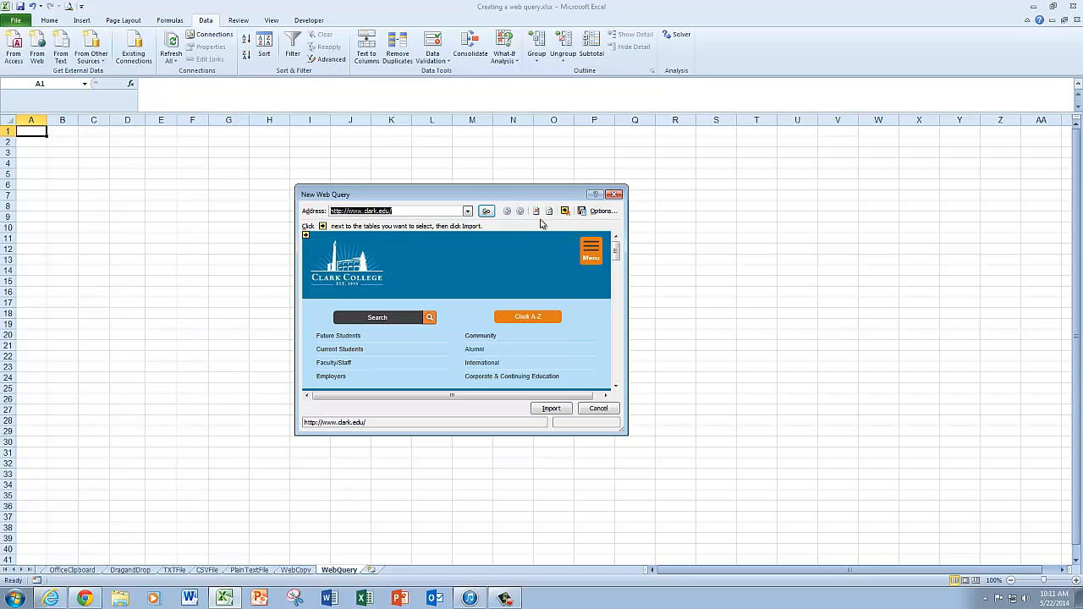
click(467, 211)
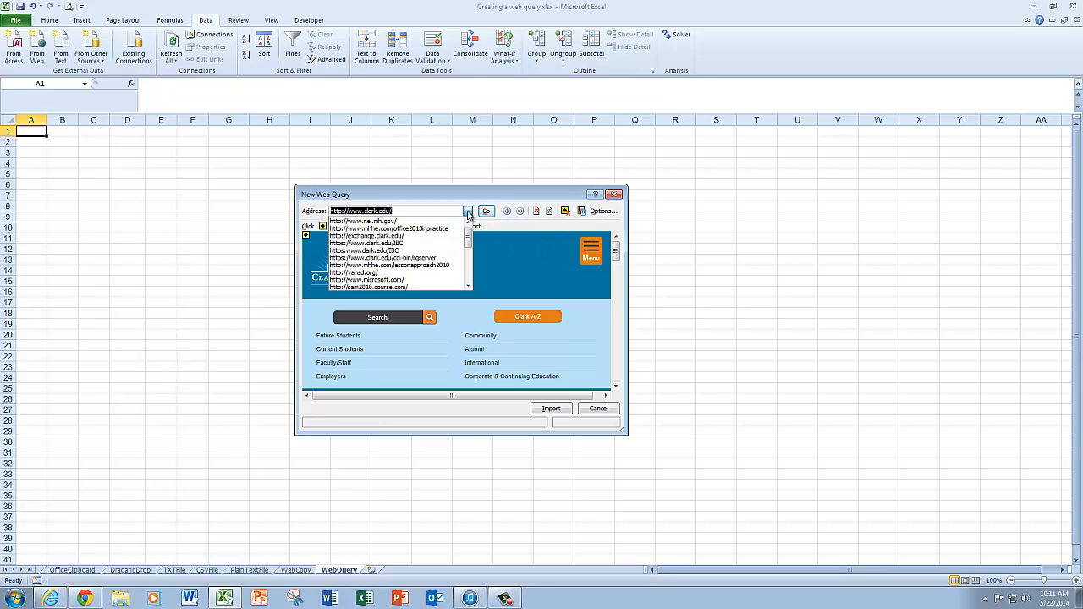
click(408, 221)
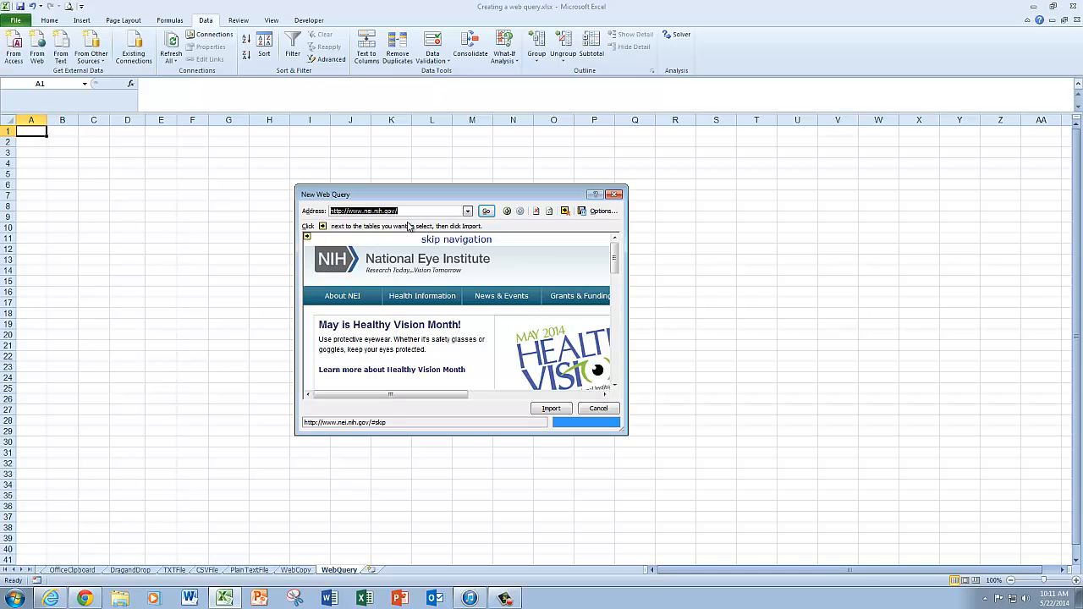
Go to the site's Statistics and Data section and open the All Vision Impairment page
click(616, 300)
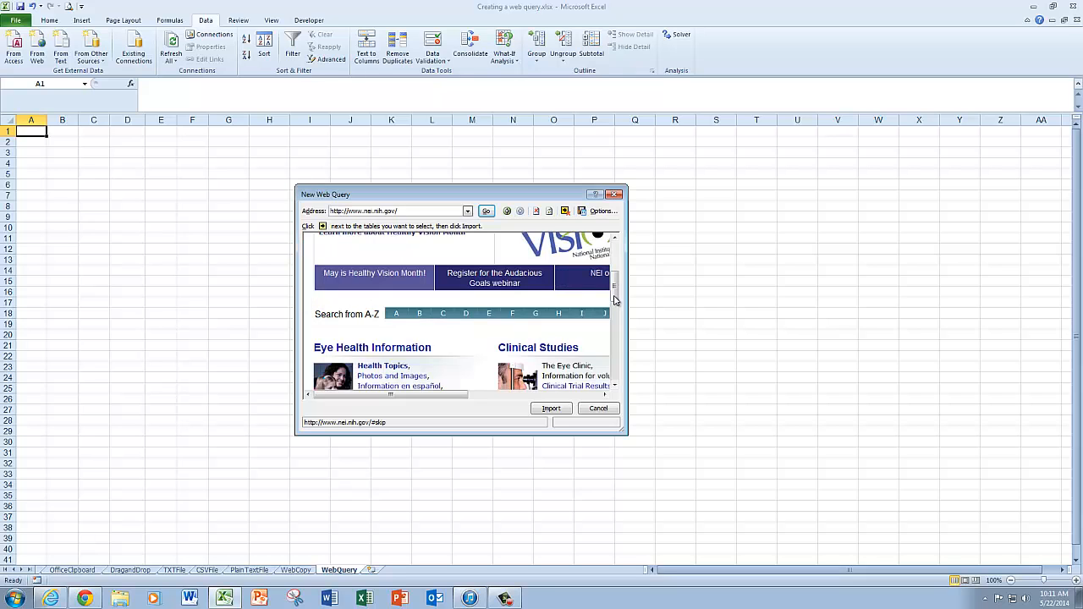
drag(615, 300, 615, 342)
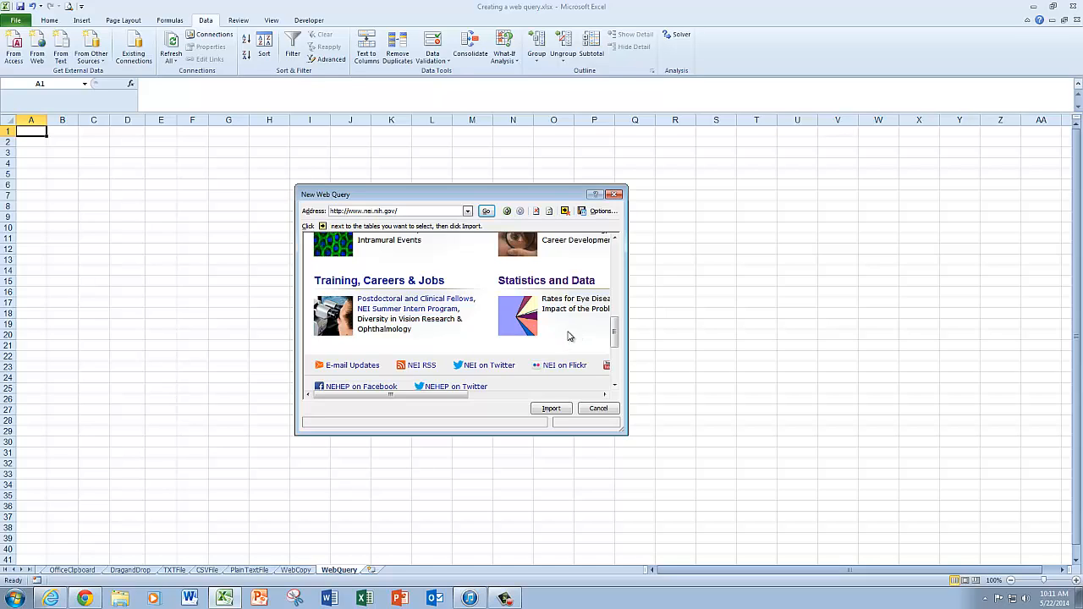
click(576, 285)
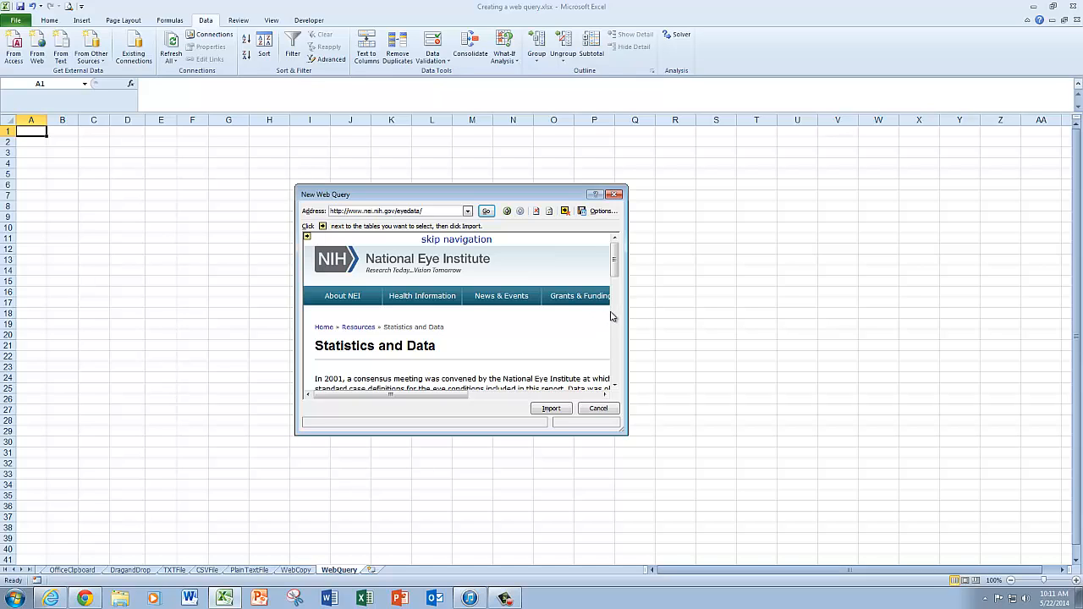
click(616, 315)
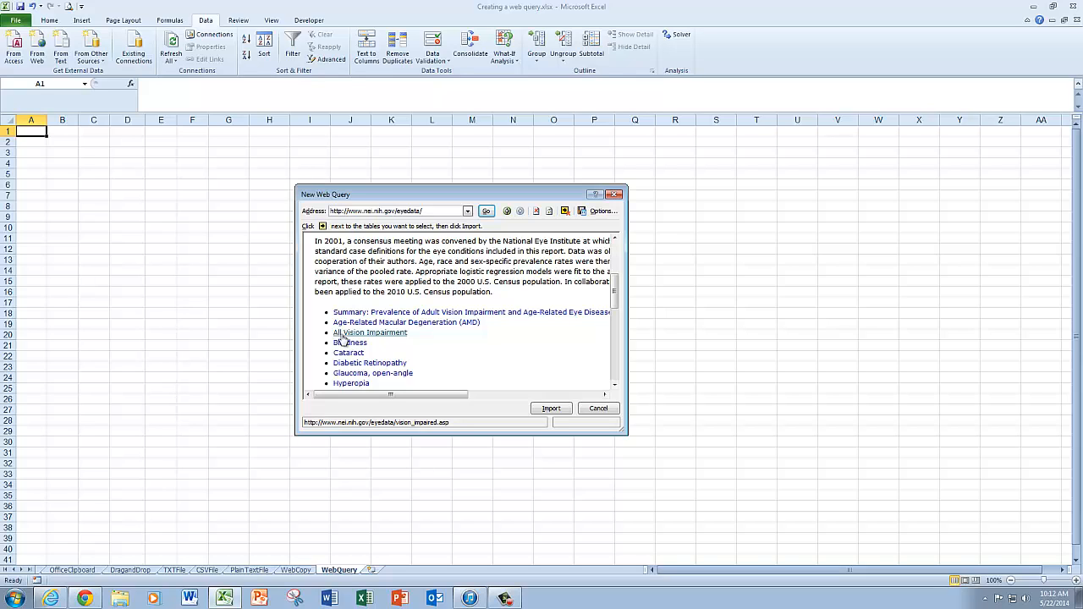
click(342, 335)
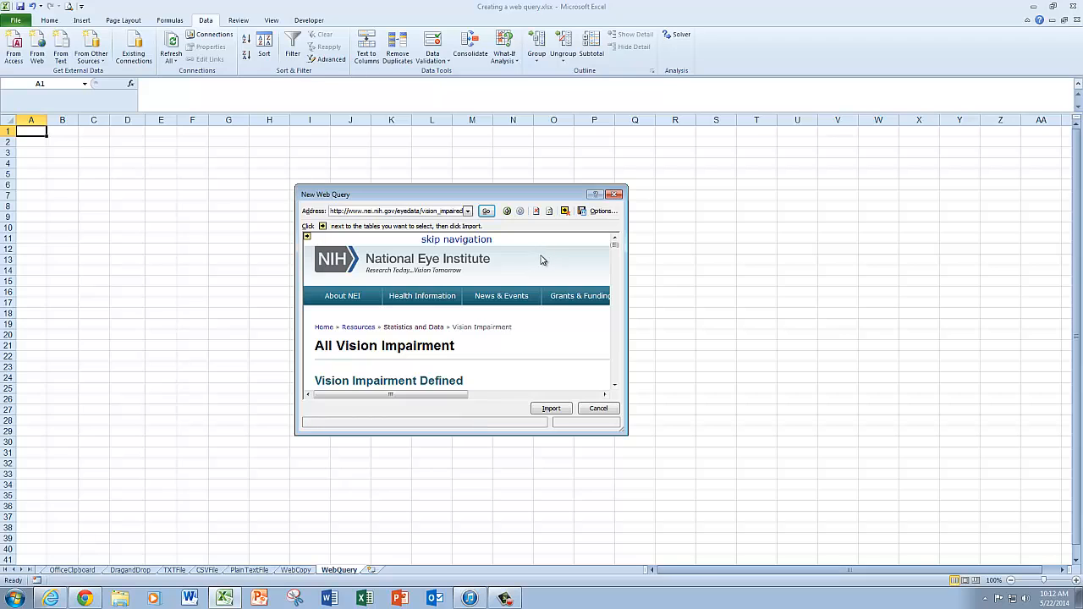
Mark the percentage table by age under 2010 U.S. Age-Specific Prevalence Rates for import
scroll(542, 258, down, 3)
scroll(541, 259, down, 8)
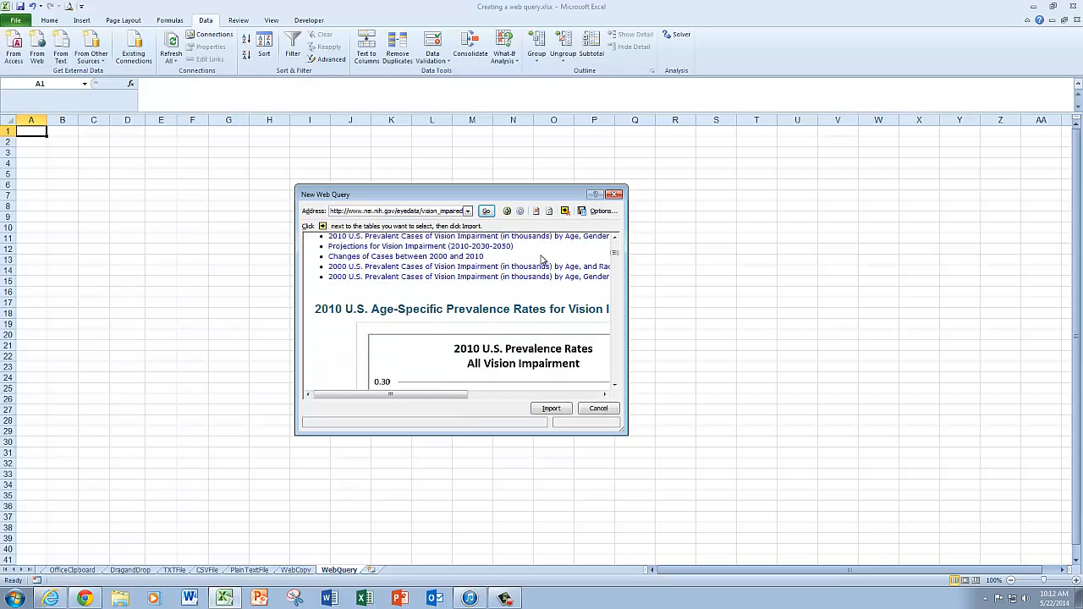
scroll(542, 260, down, 3)
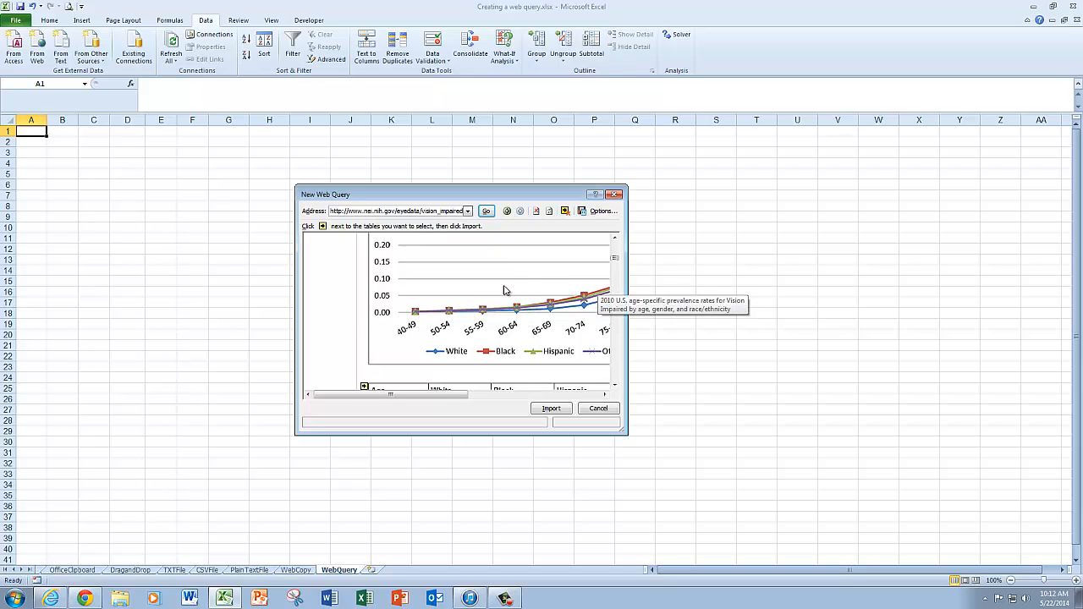
scroll(508, 290, down, 3)
scroll(515, 286, down, 3)
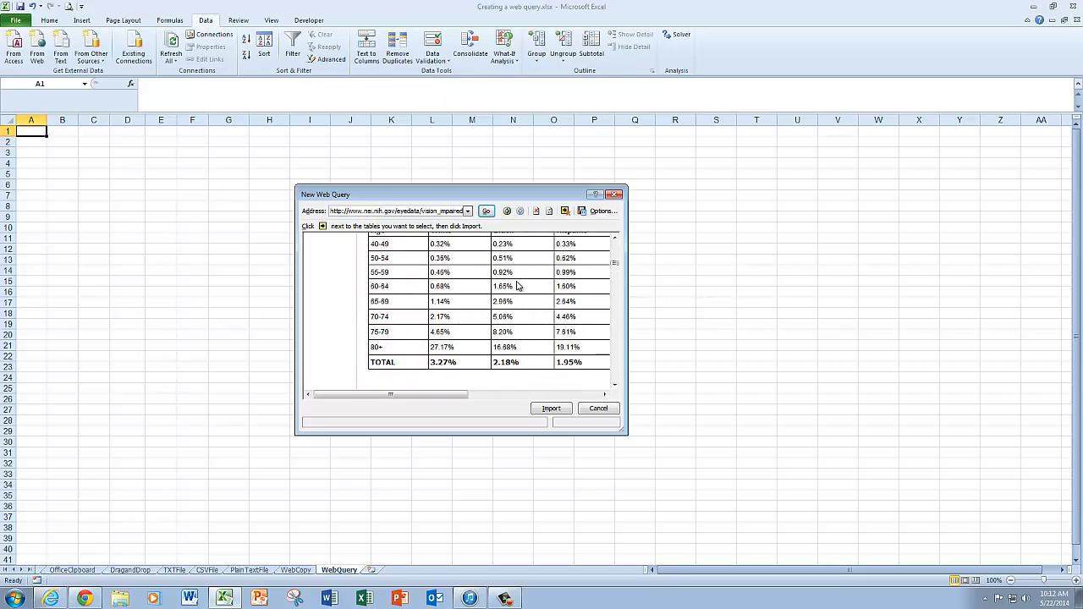
scroll(515, 286, up, 3)
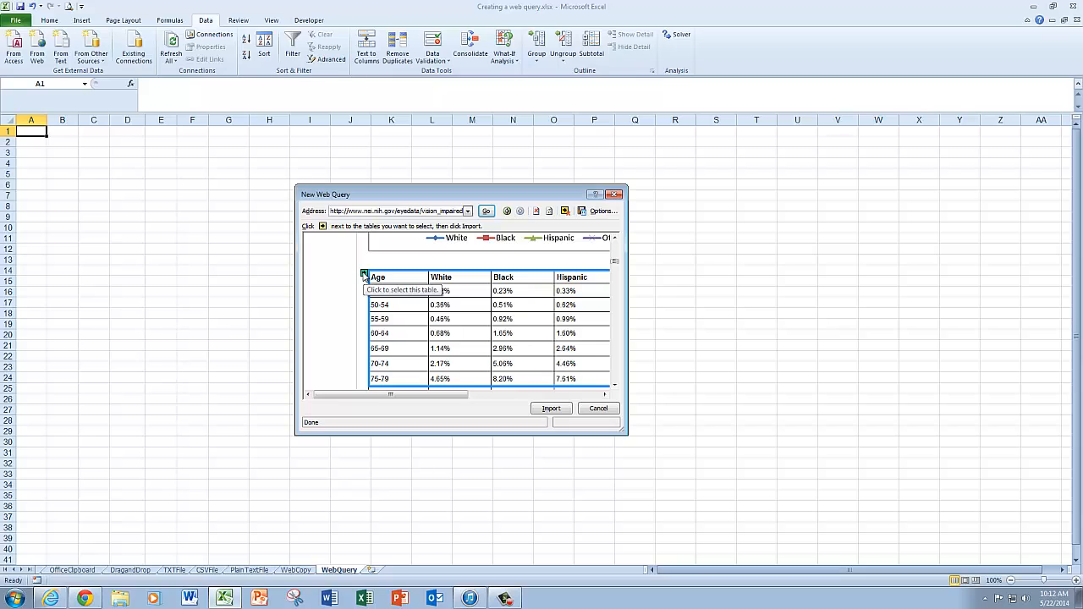
click(364, 276)
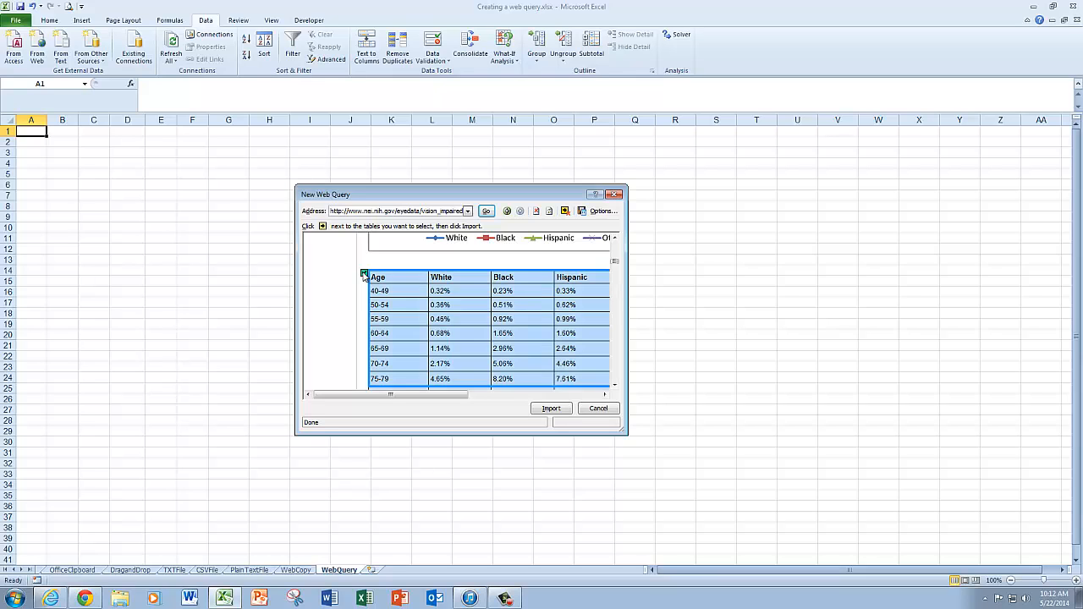
Add the age table under 2010 U.S. Prevalent Cases of Vision Impairment to the import selection
scroll(466, 327, down, 5)
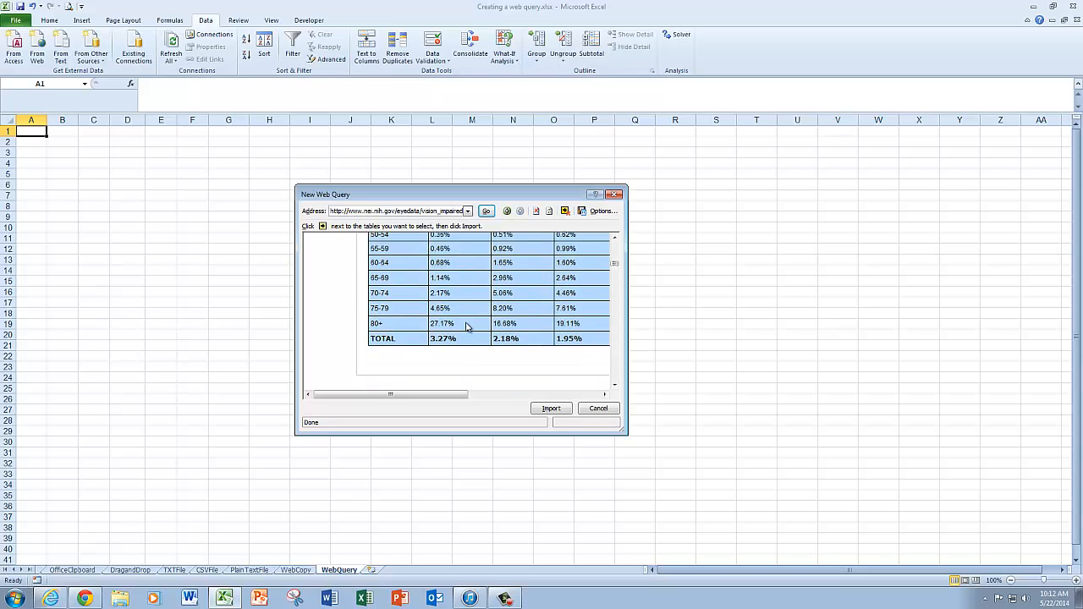
scroll(466, 327, down, 6)
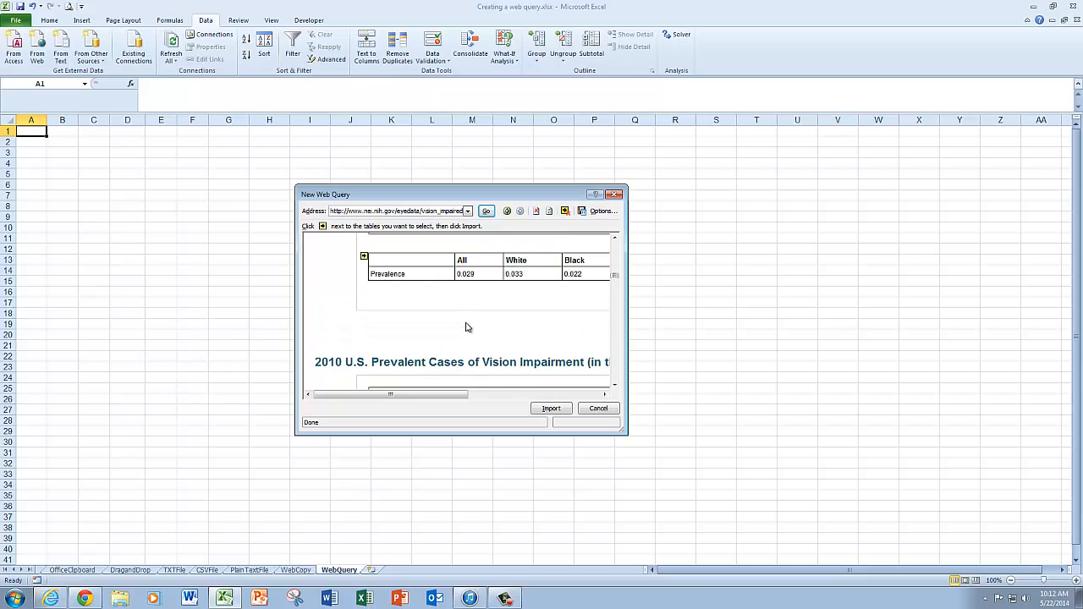
scroll(465, 327, down, 8)
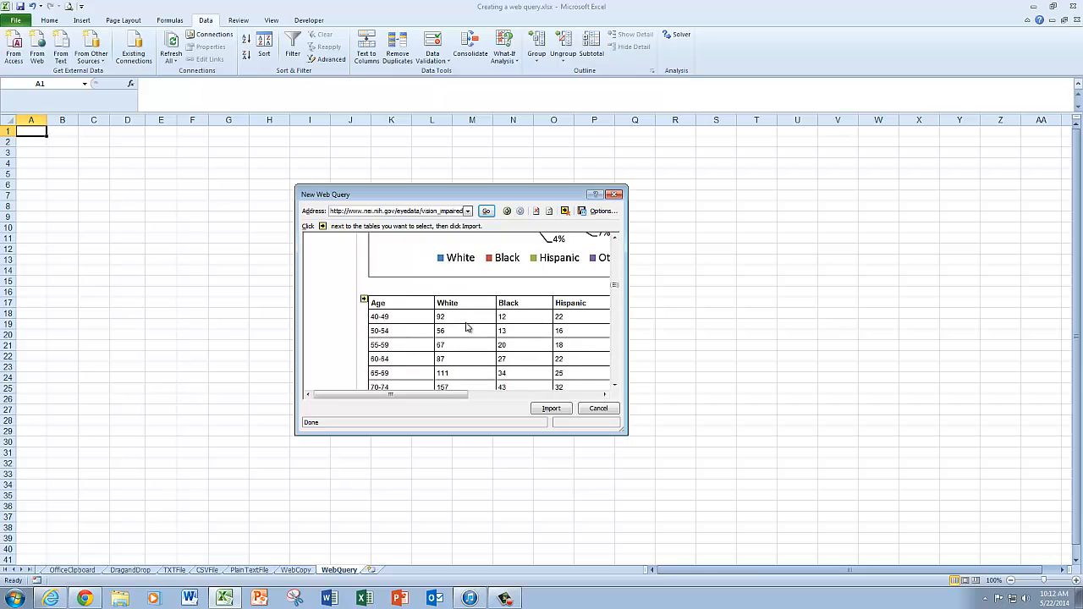
scroll(465, 327, down, 8)
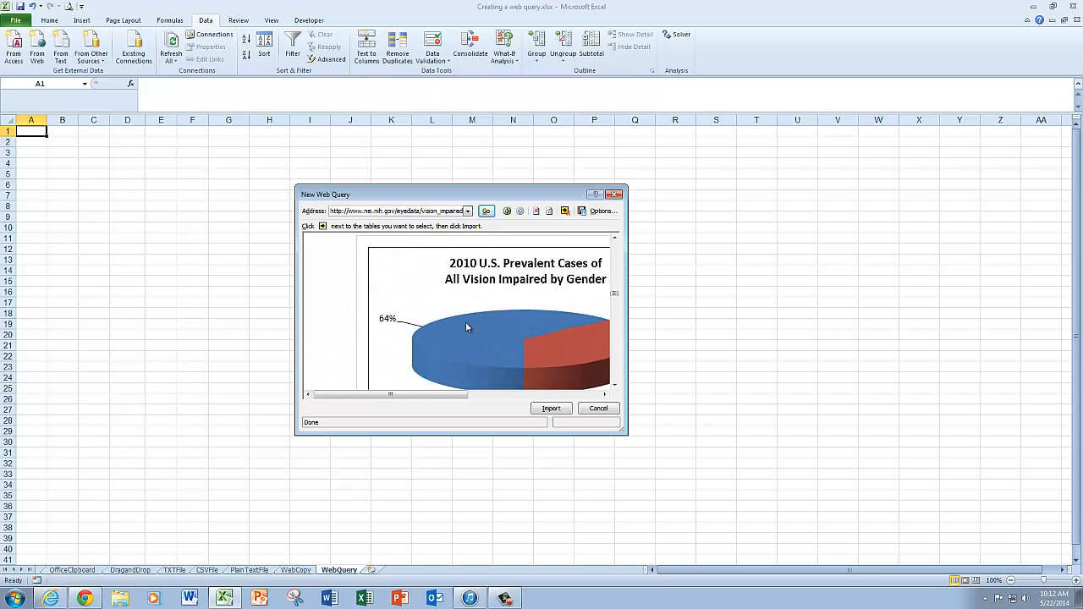
scroll(465, 328, down, 8)
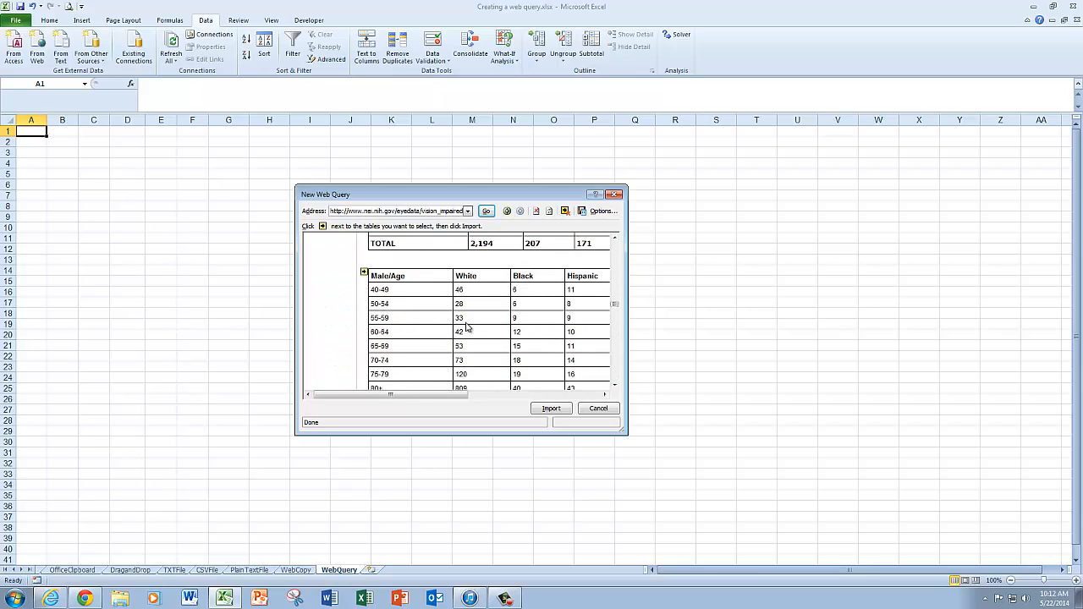
scroll(466, 327, down, 3)
scroll(466, 328, up, 4)
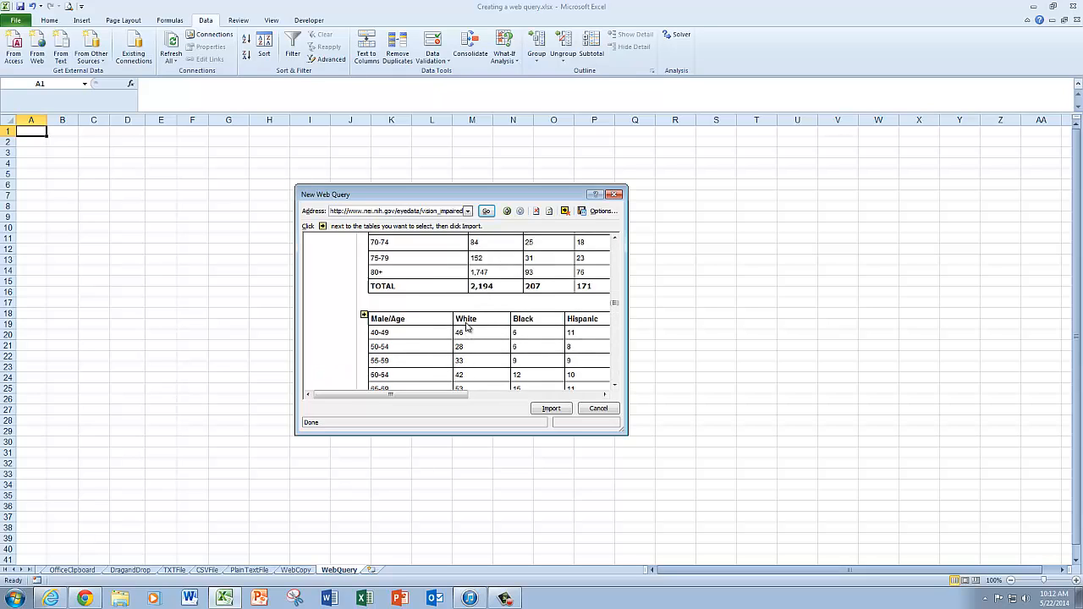
scroll(466, 327, up, 12)
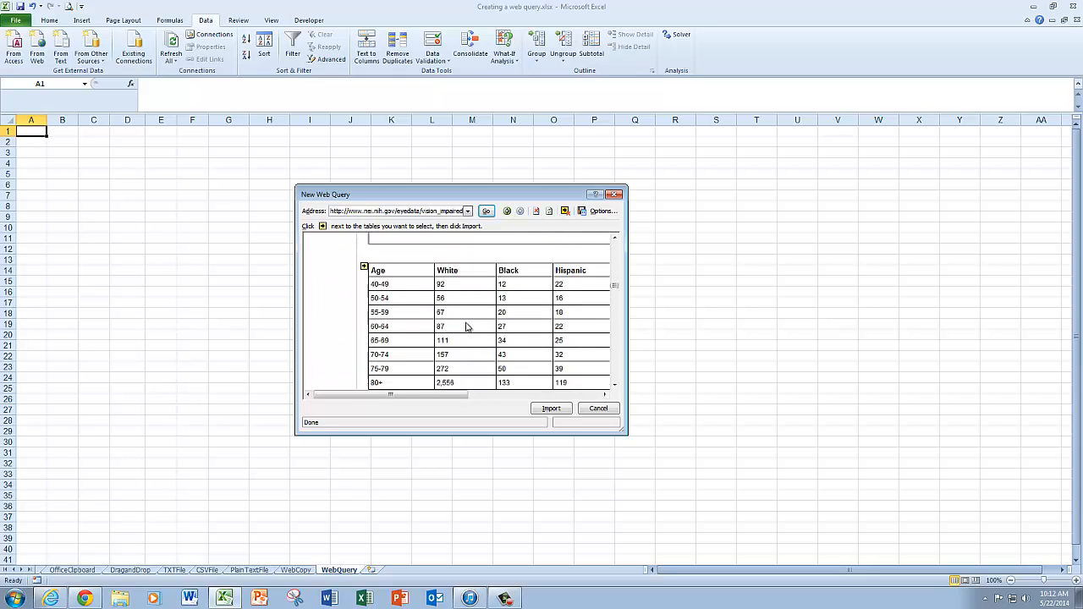
scroll(466, 326, up, 1)
click(364, 300)
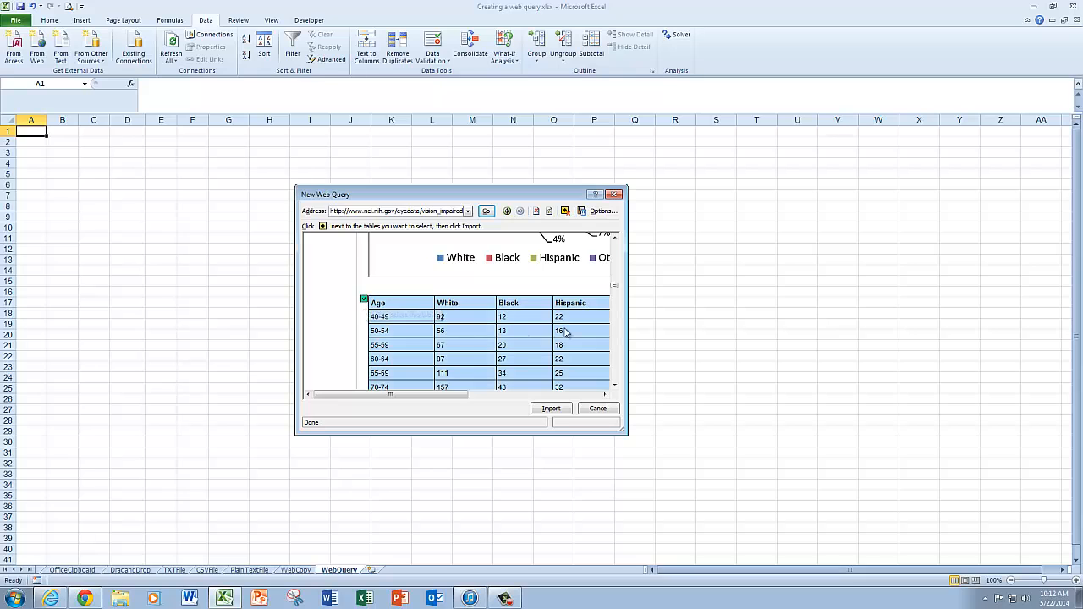
Add the Female/Age and Male/Age tables of 2010 prevalent cases to the import selection
scroll(565, 332, down, 10)
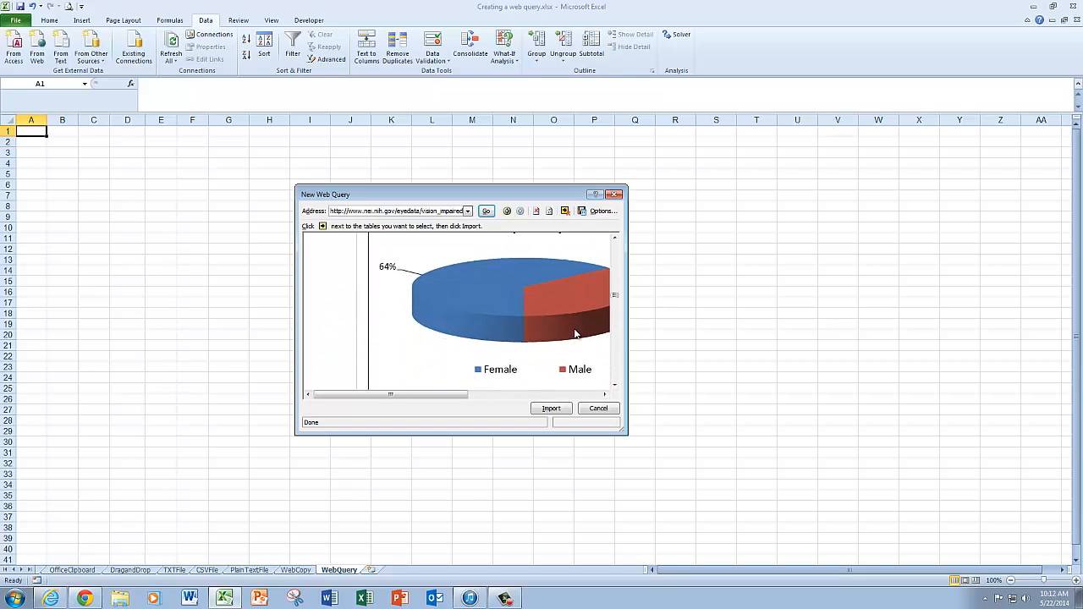
scroll(575, 333, down, 3)
click(365, 300)
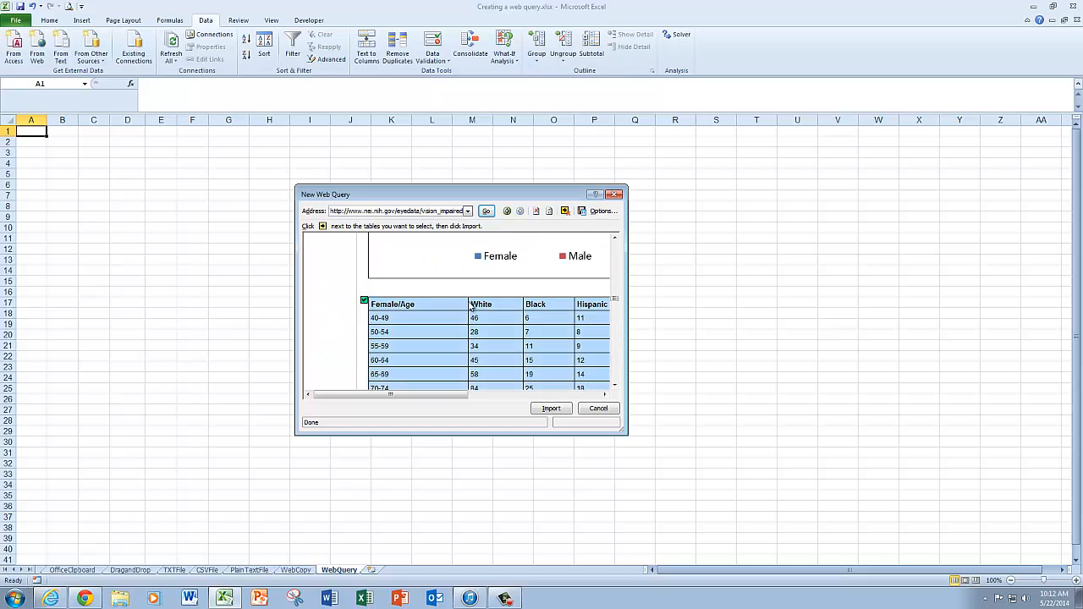
scroll(467, 305, down, 5)
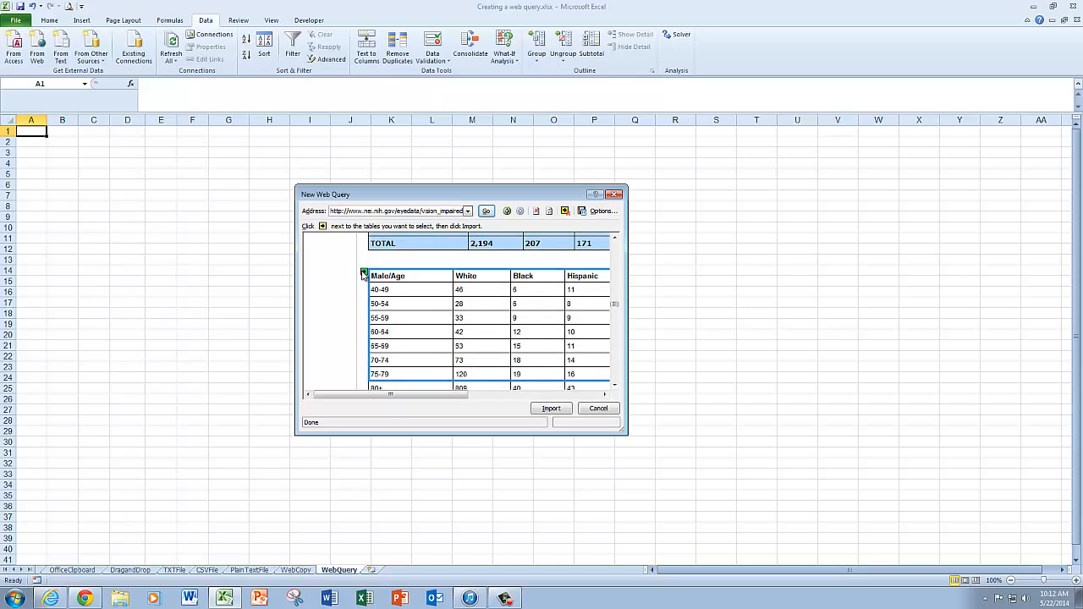
click(364, 271)
Import the selected web tables into the existing worksheet starting at cell $A$1
scroll(503, 330, down, 3)
scroll(503, 329, down, 3)
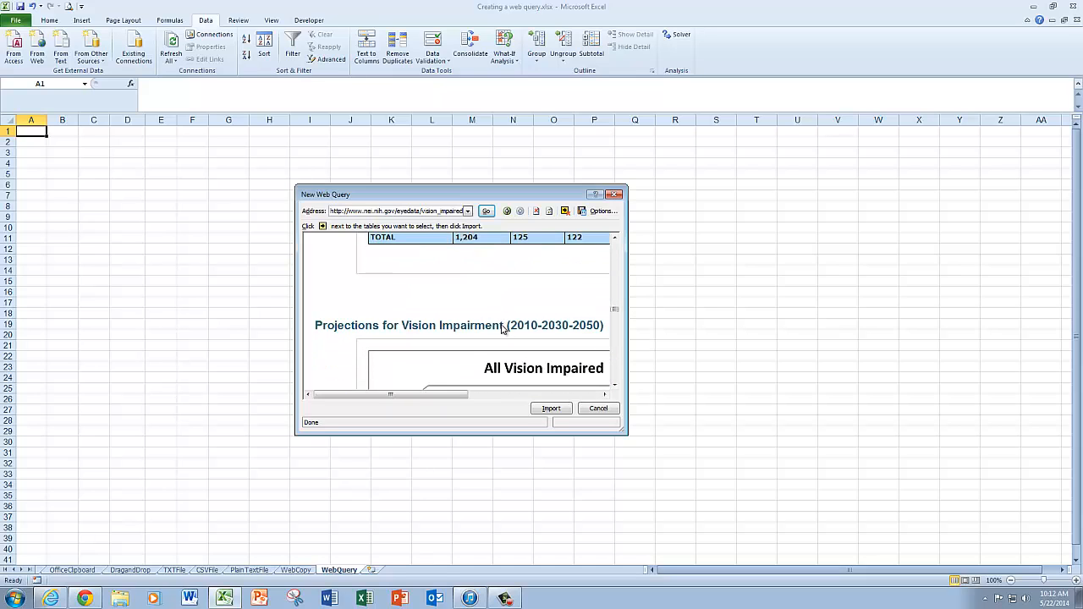
scroll(502, 329, down, 5)
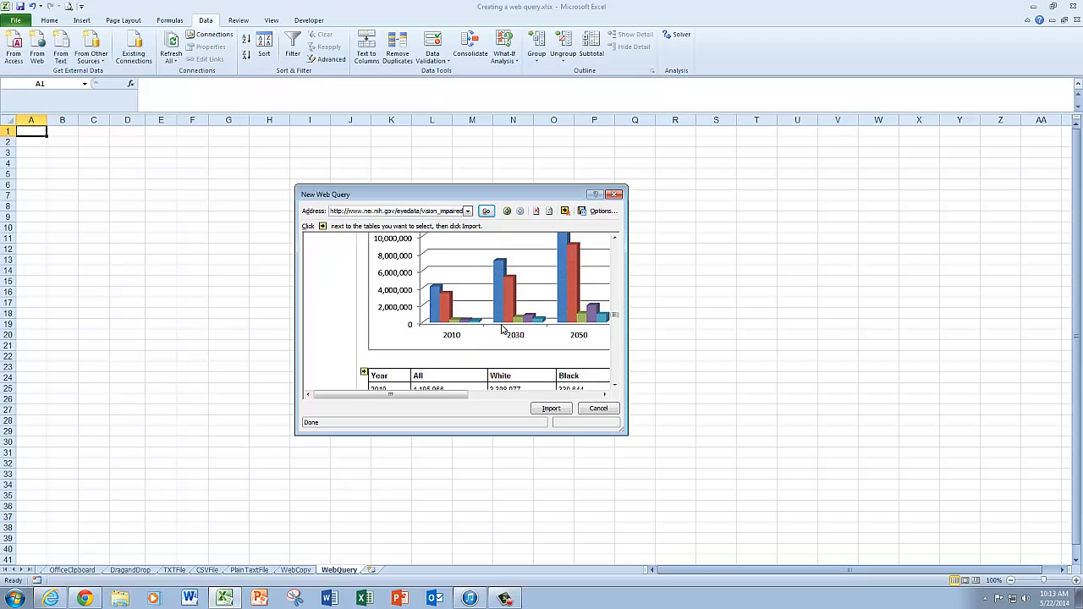
scroll(503, 329, up, 10)
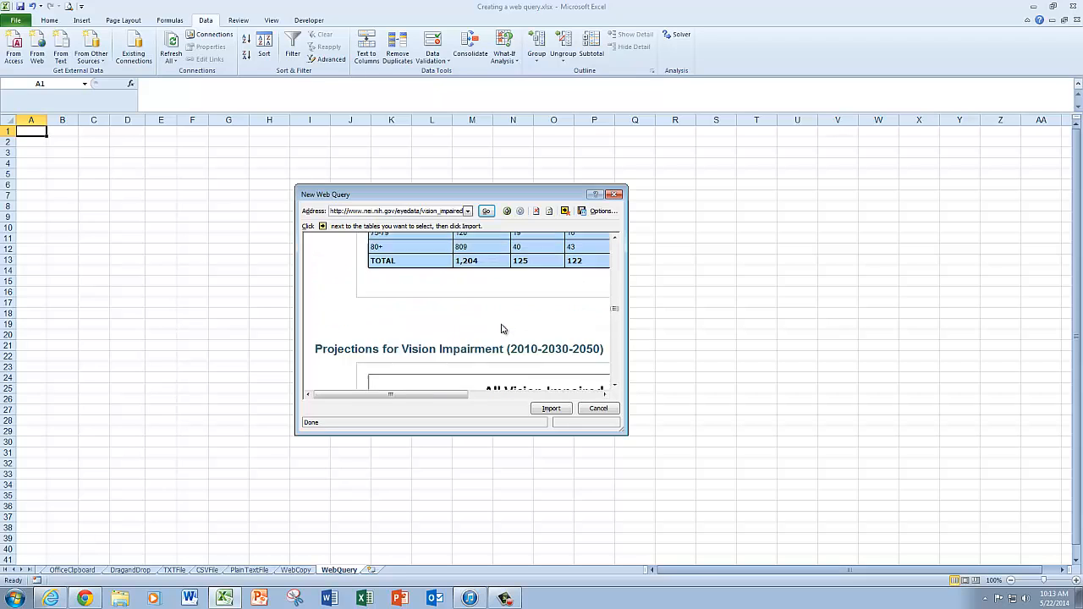
scroll(502, 329, down, 4)
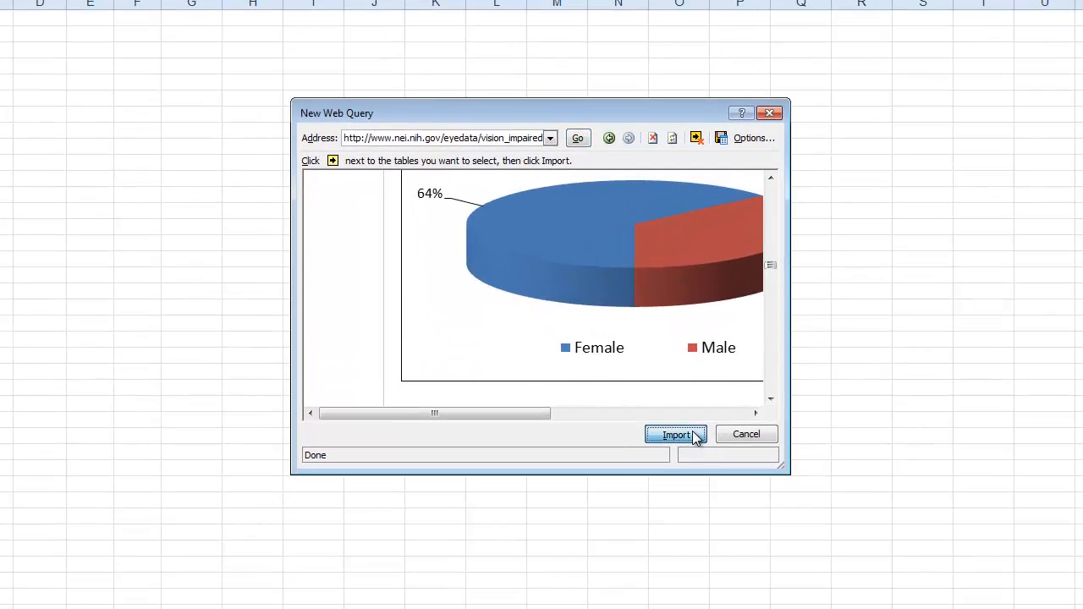
click(563, 410)
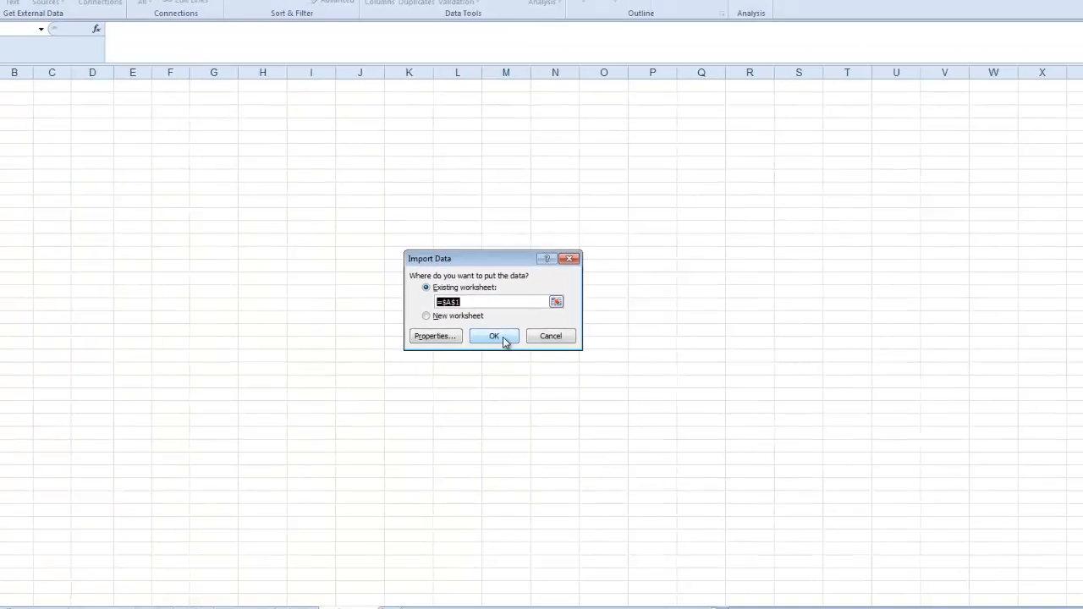
click(544, 333)
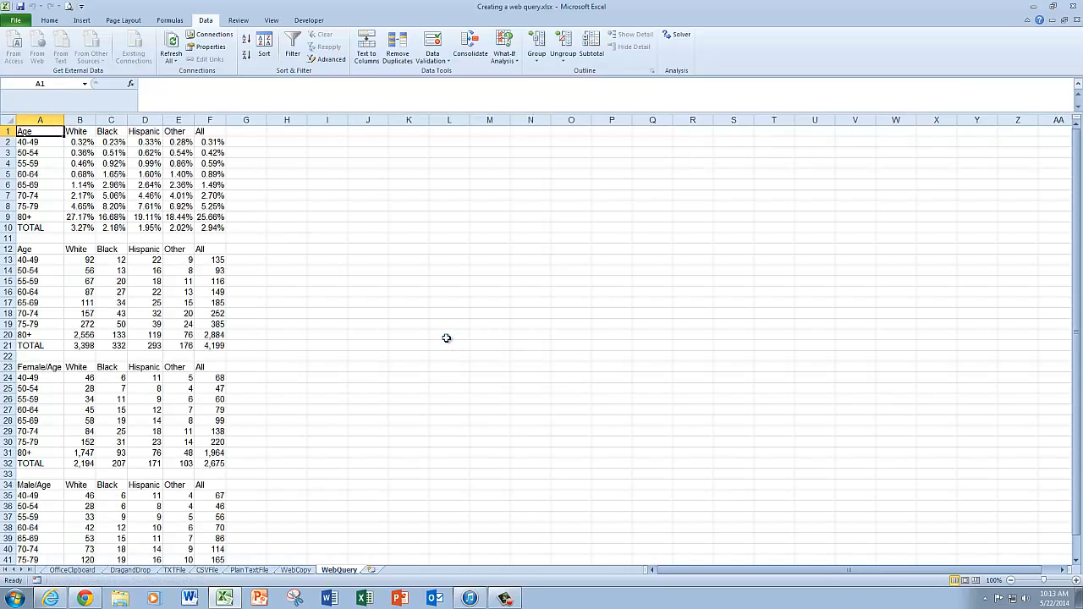
Name the external data range NEITables and have refreshes with changed row counts overwrite existing cells and clear unused cells
scroll(318, 229, down, 1)
scroll(318, 229, down, 6)
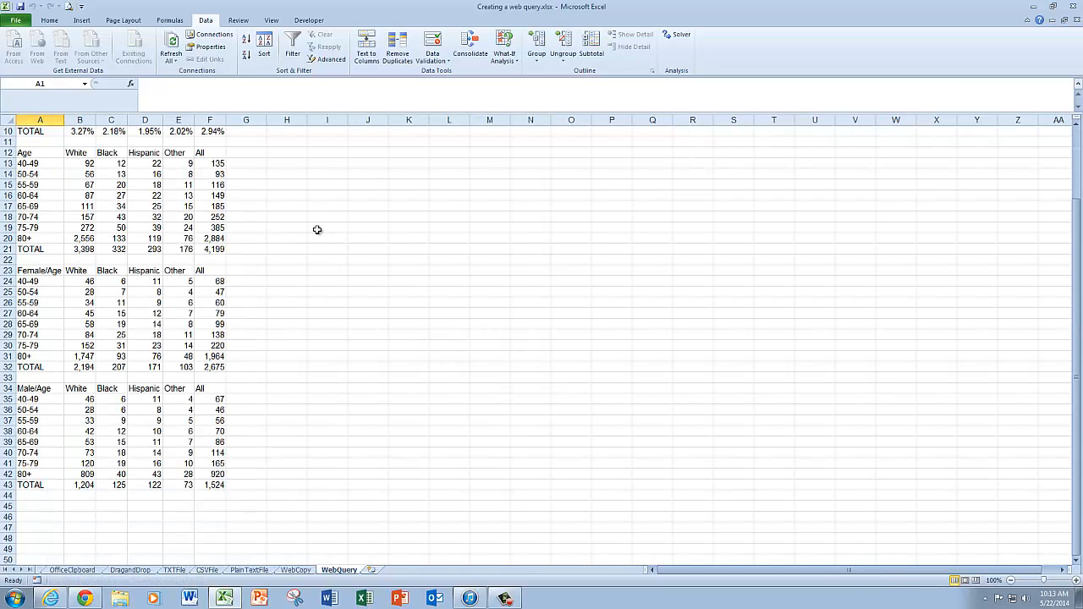
scroll(317, 229, up, 7)
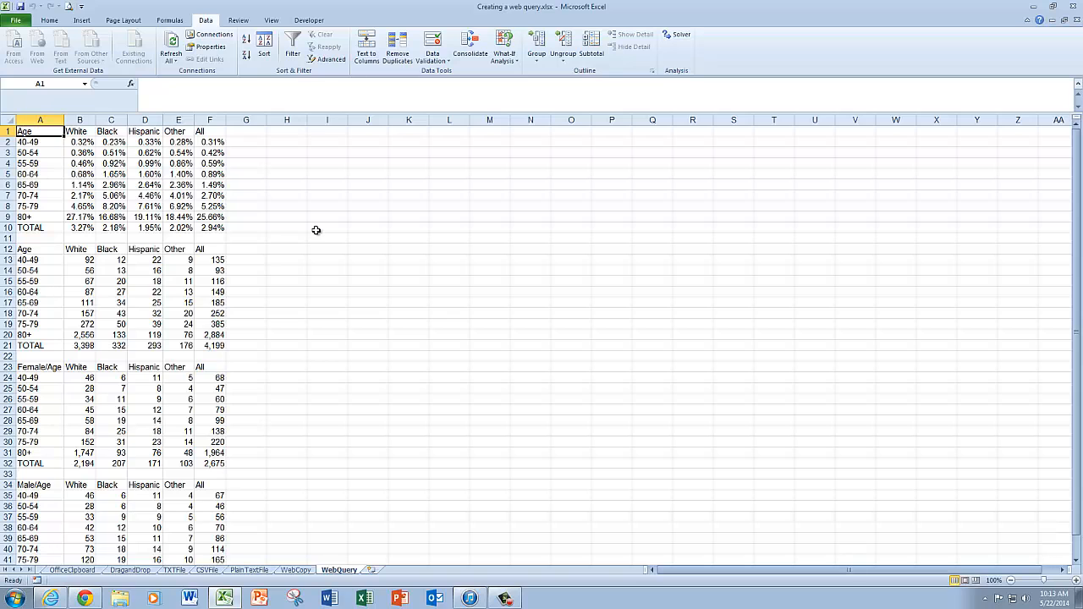
scroll(316, 231, down, 3)
scroll(315, 230, up, 3)
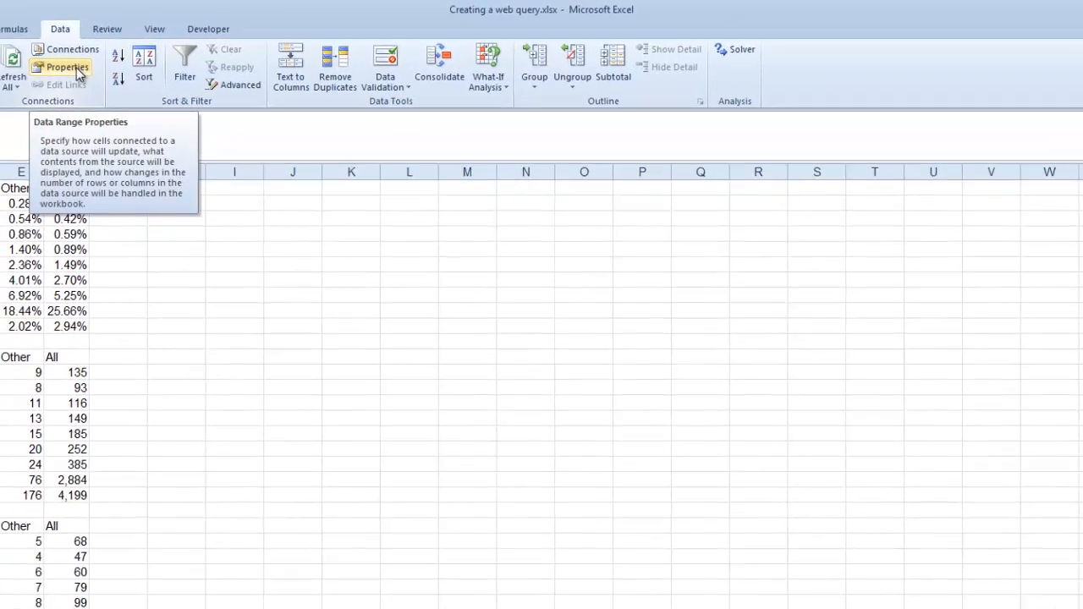
click(213, 49)
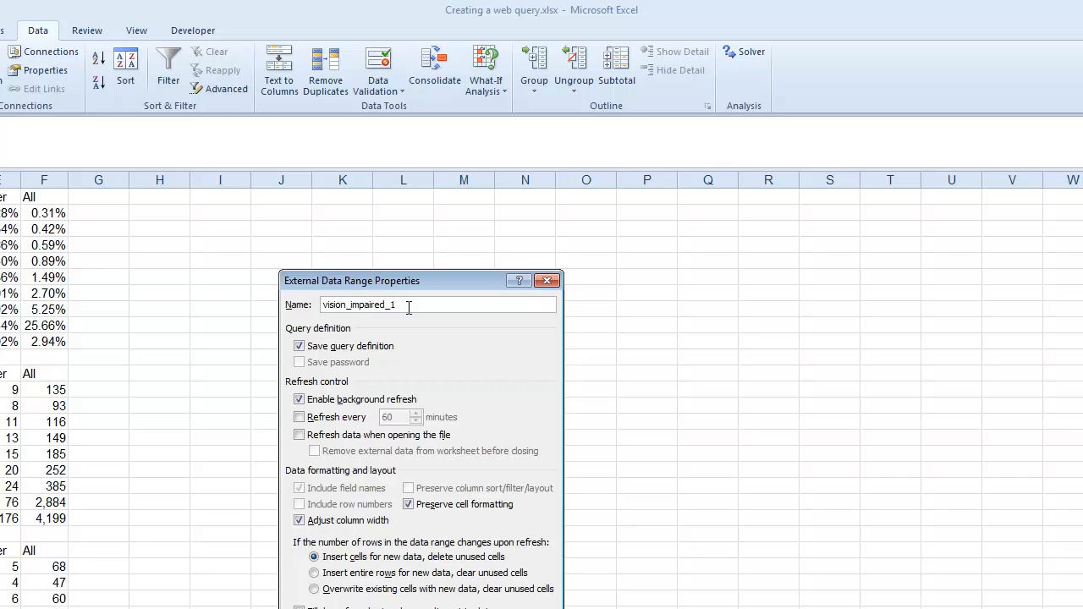
drag(400, 304, 305, 308)
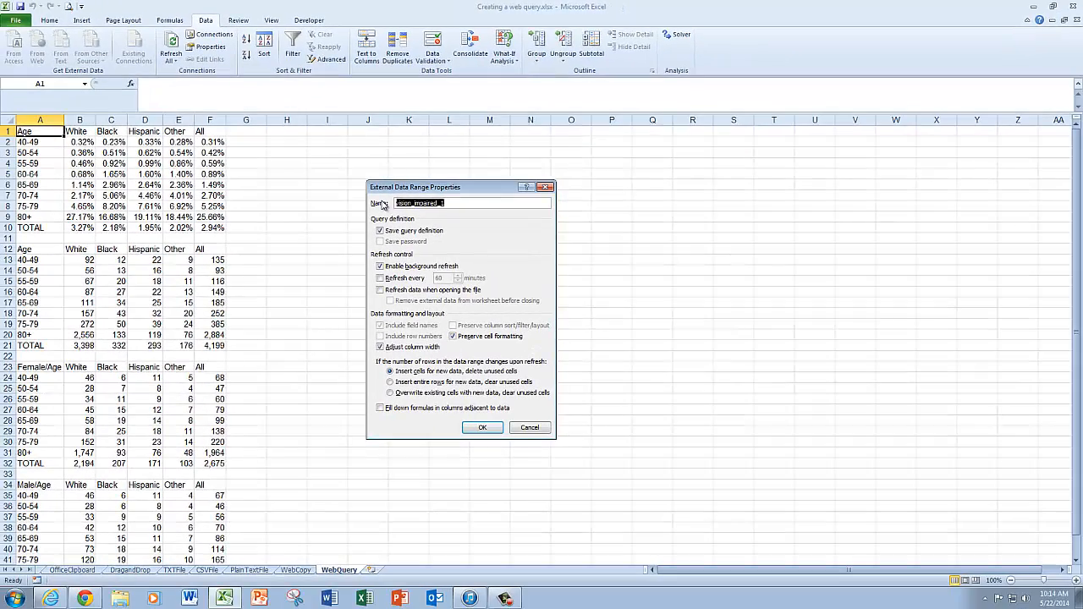
text(NEITables)
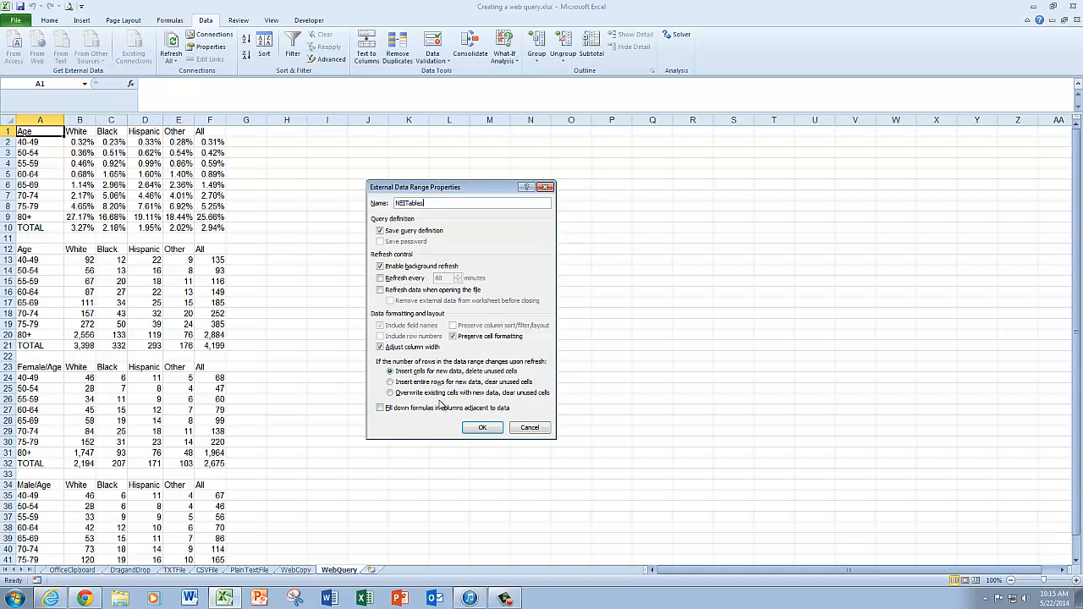
click(390, 393)
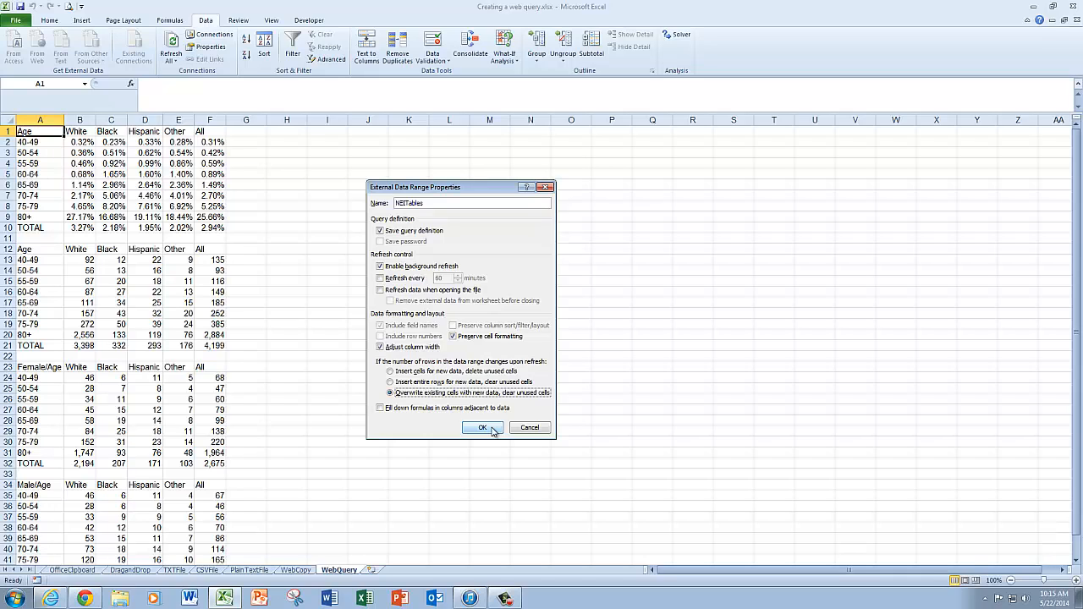
click(482, 429)
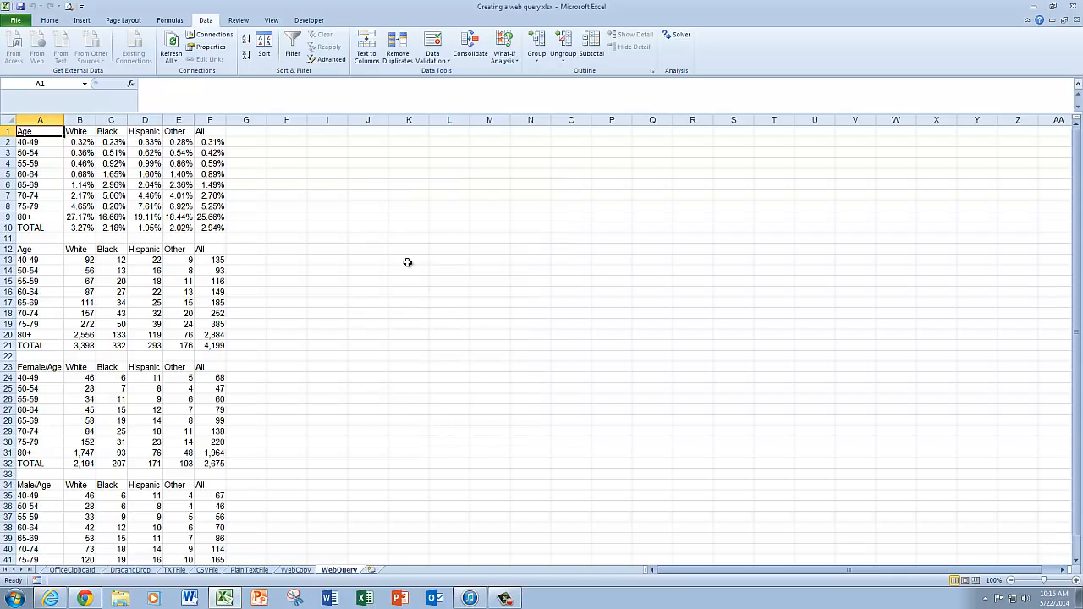
Check where the web query's workbook connection is used and rename that connection NEIStatistics
click(207, 36)
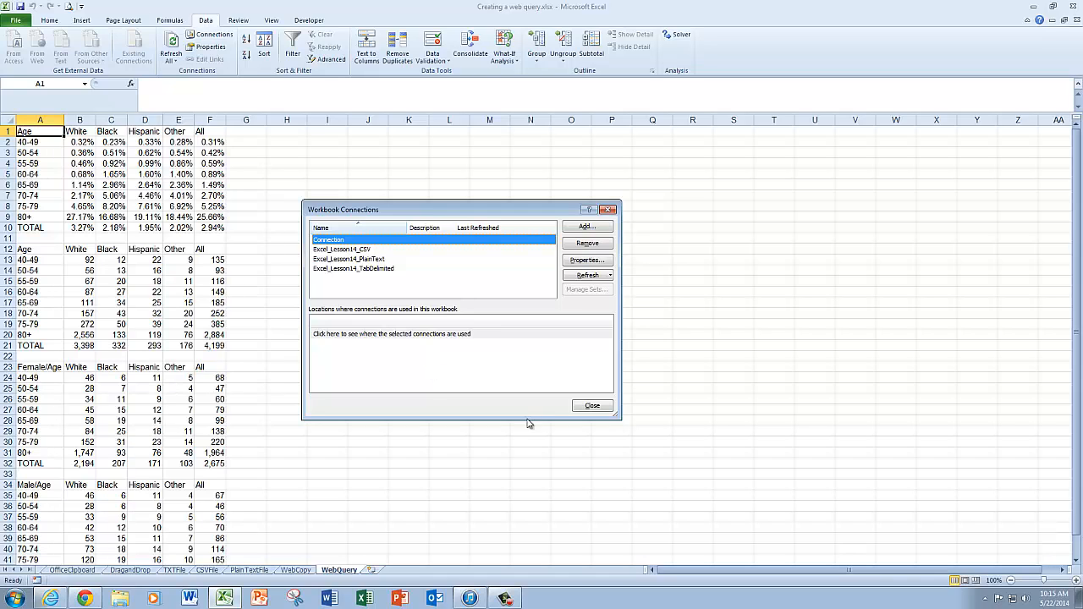
click(416, 335)
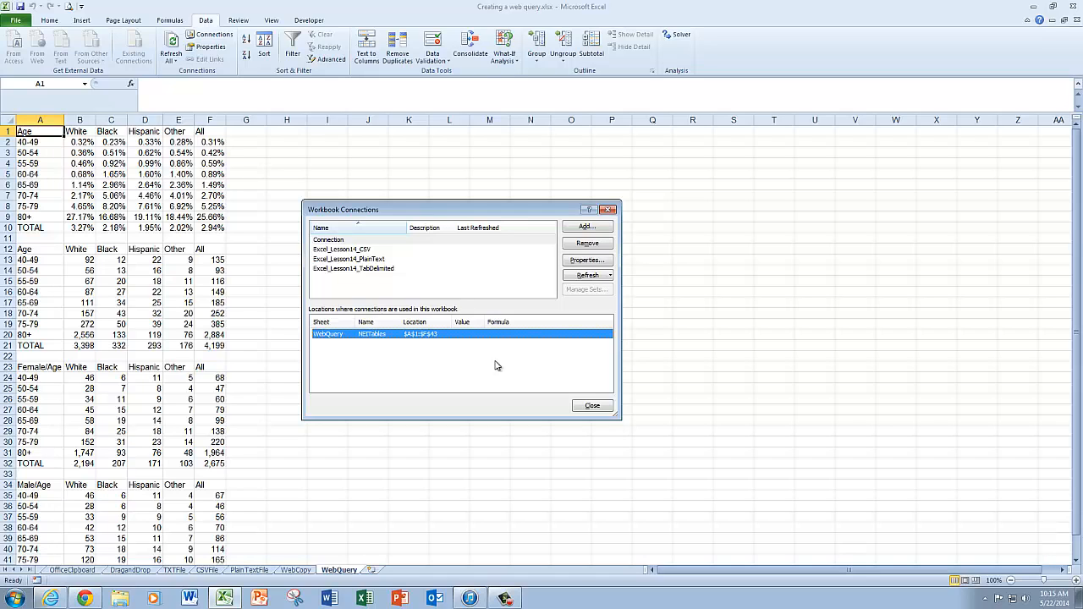
click(600, 264)
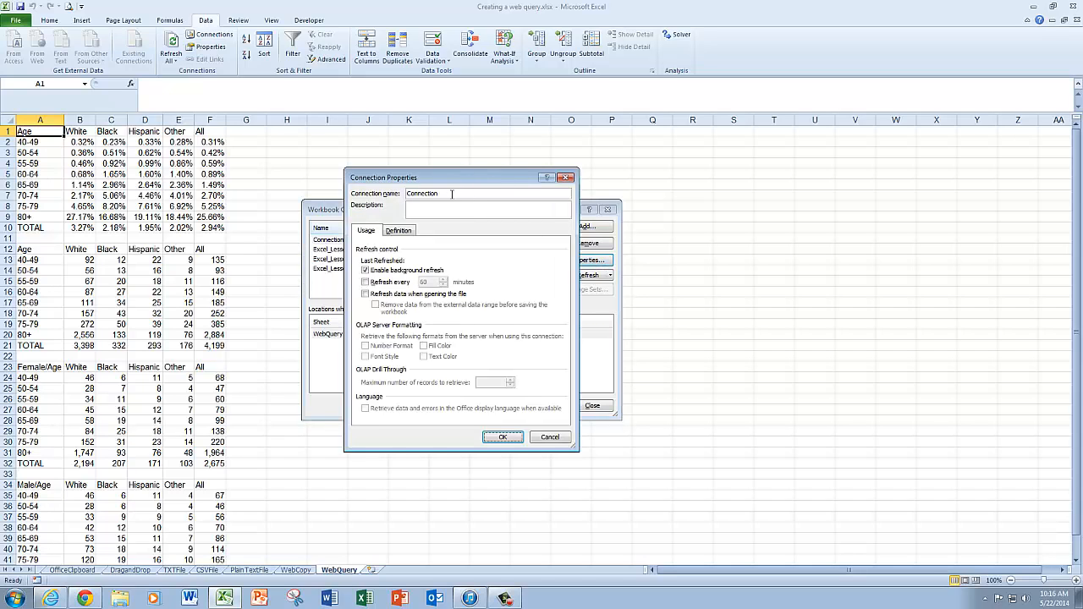
click(451, 194)
drag(438, 193, 385, 194)
text(NEIStatistics)
Review the connection's definition and its web query table selection, leave the query unedited, and apply the connection properties
click(407, 234)
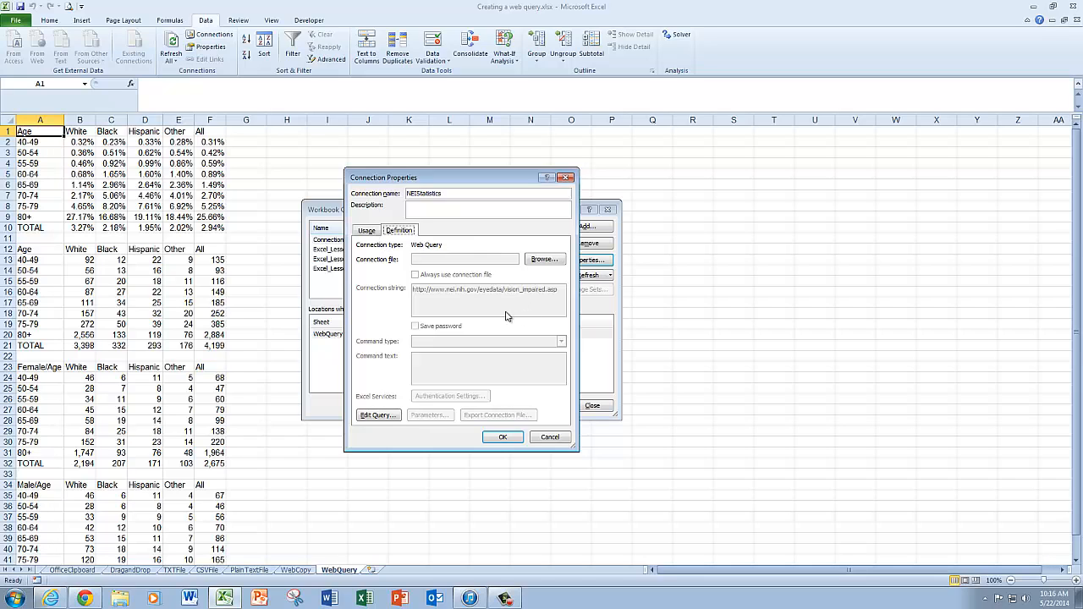
click(377, 416)
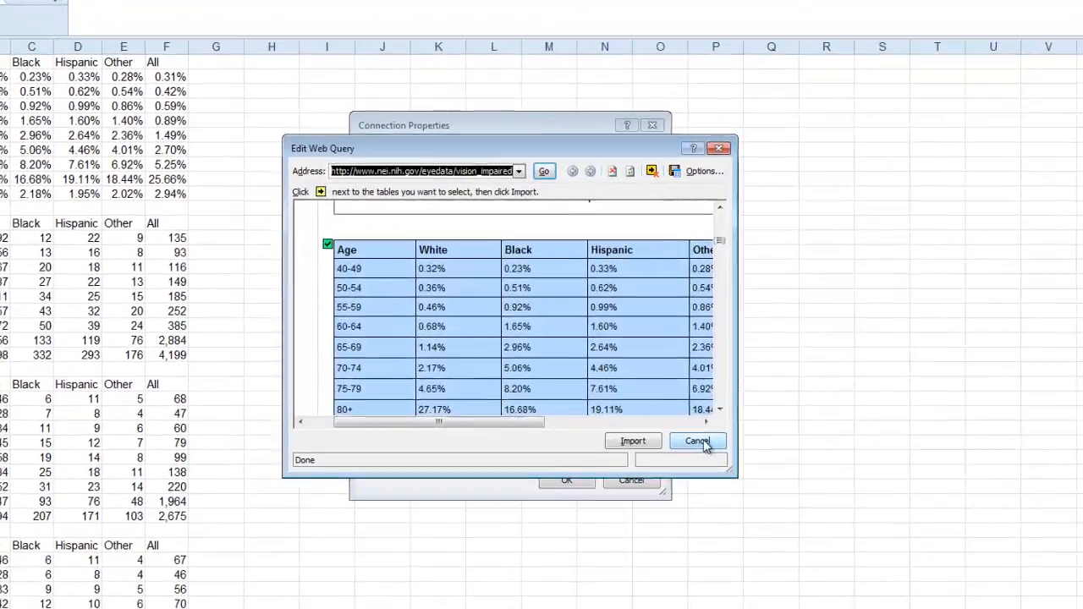
click(703, 443)
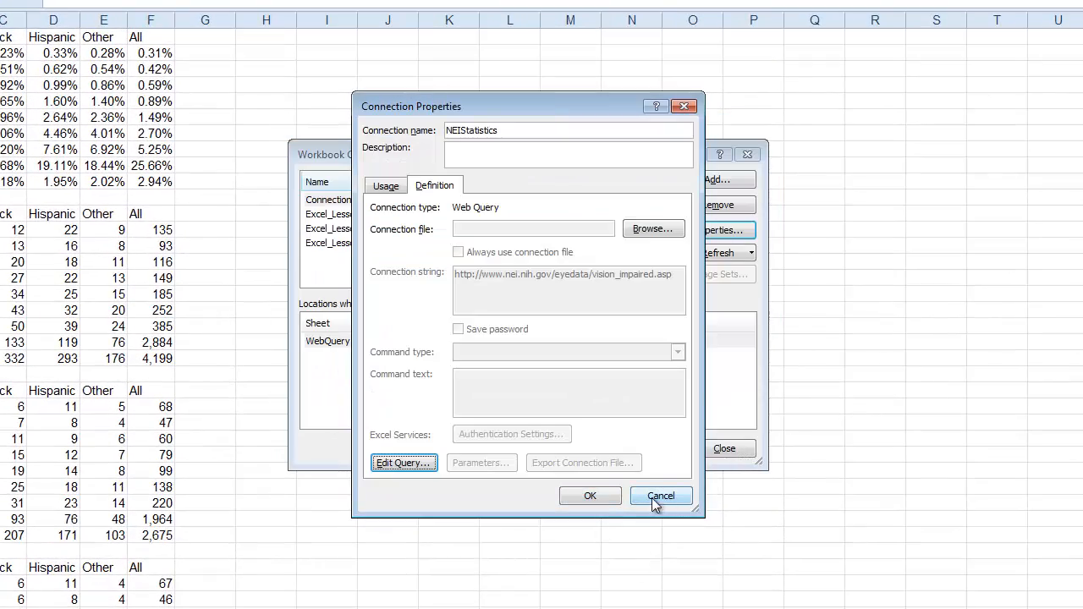
click(595, 496)
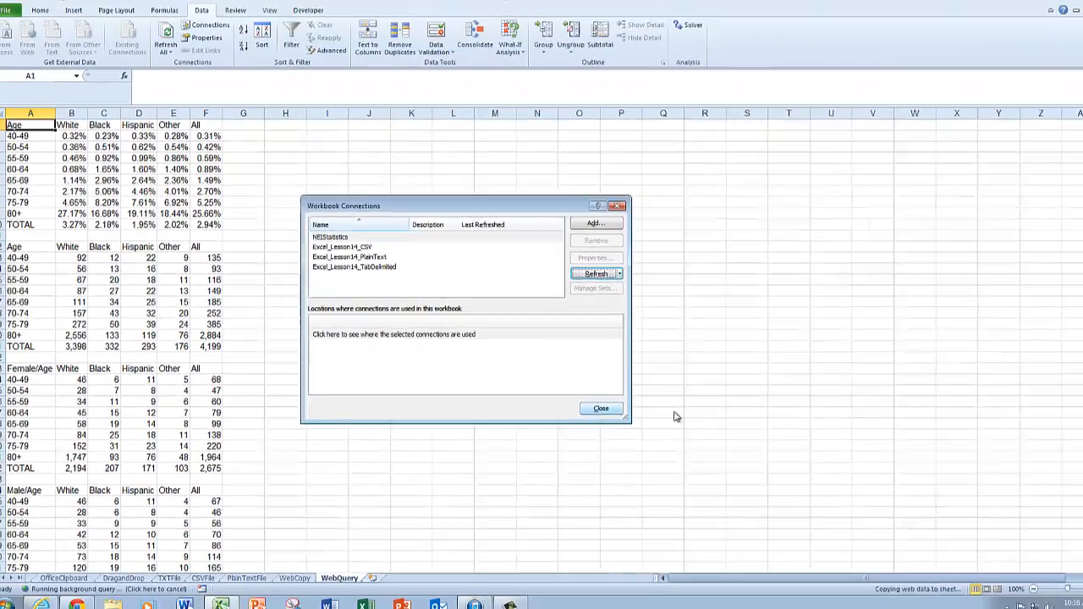
click(667, 430)
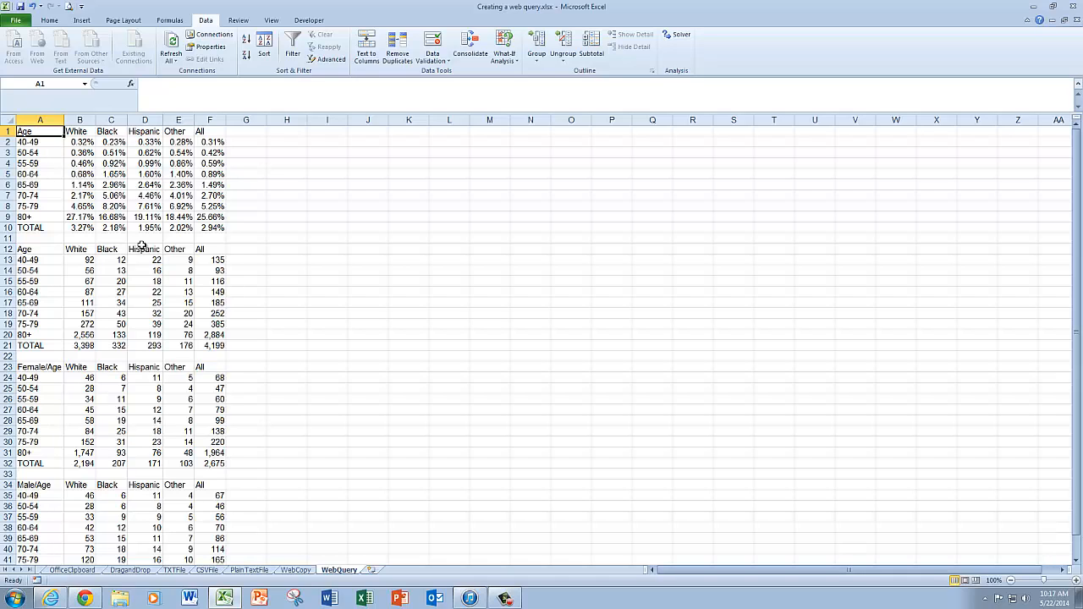
Refresh only the web query data on the WebQuery sheet
click(171, 61)
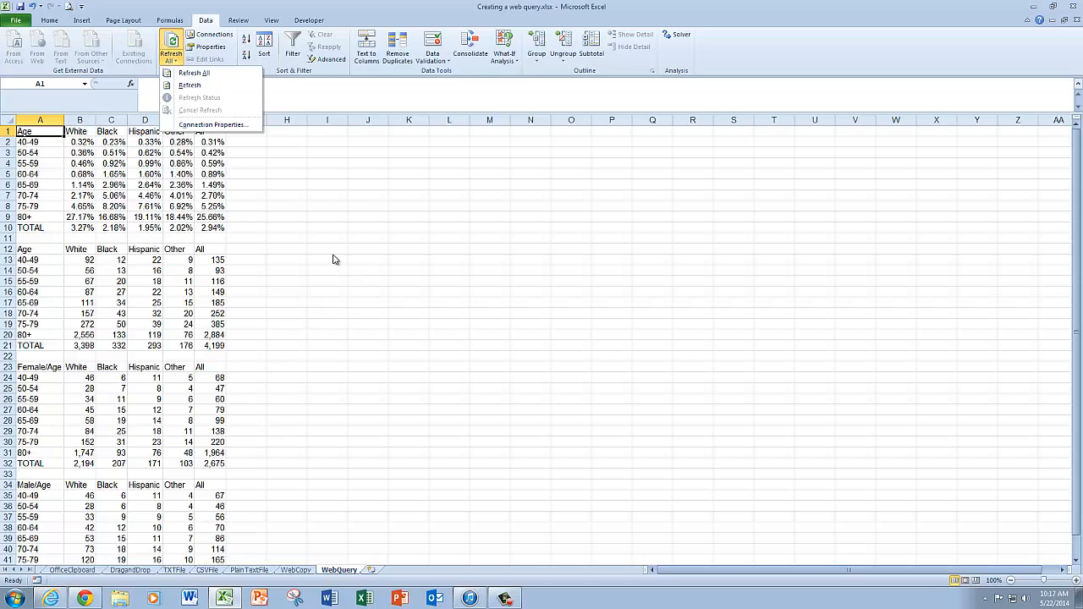
click(193, 86)
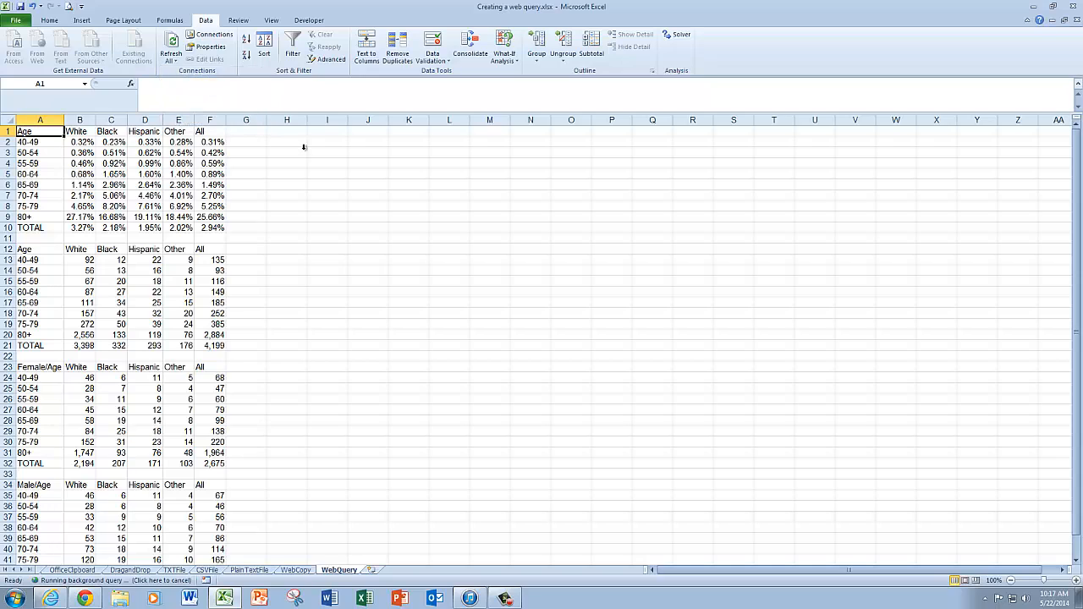